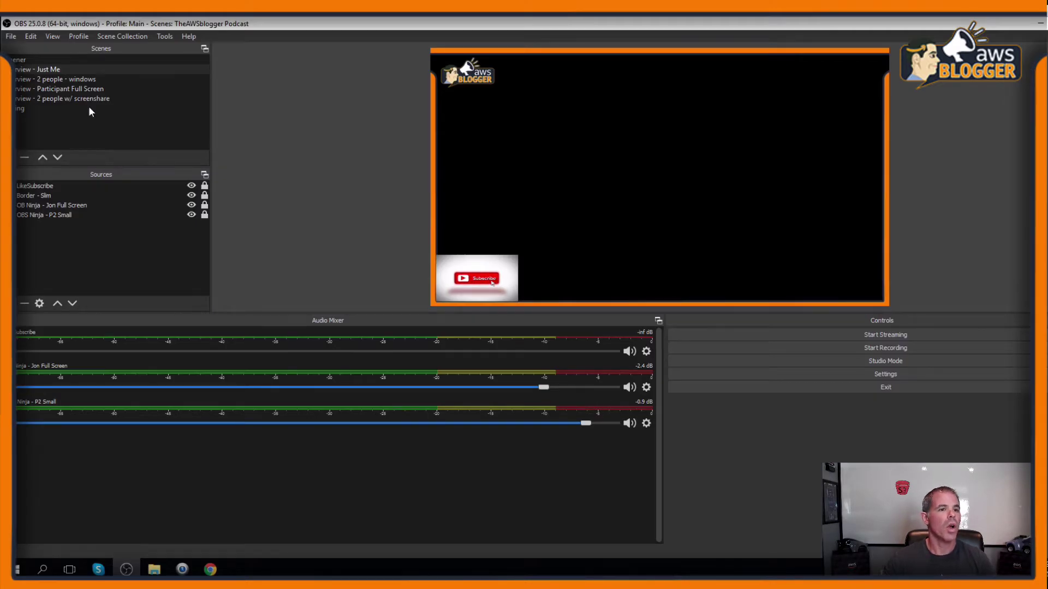
left_click(48, 36)
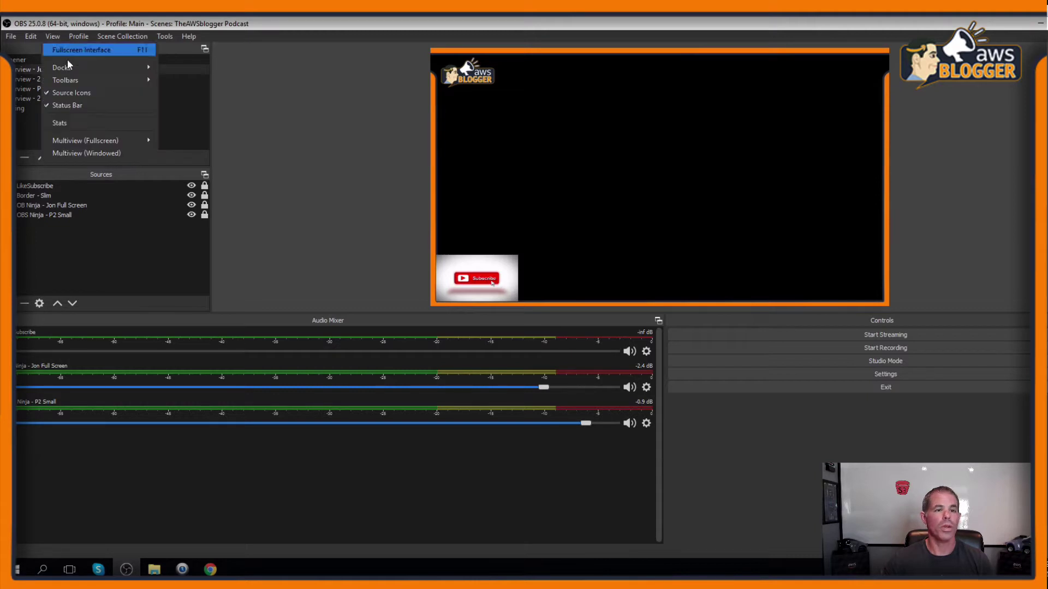
mouse_move(73, 67)
left_click(196, 100)
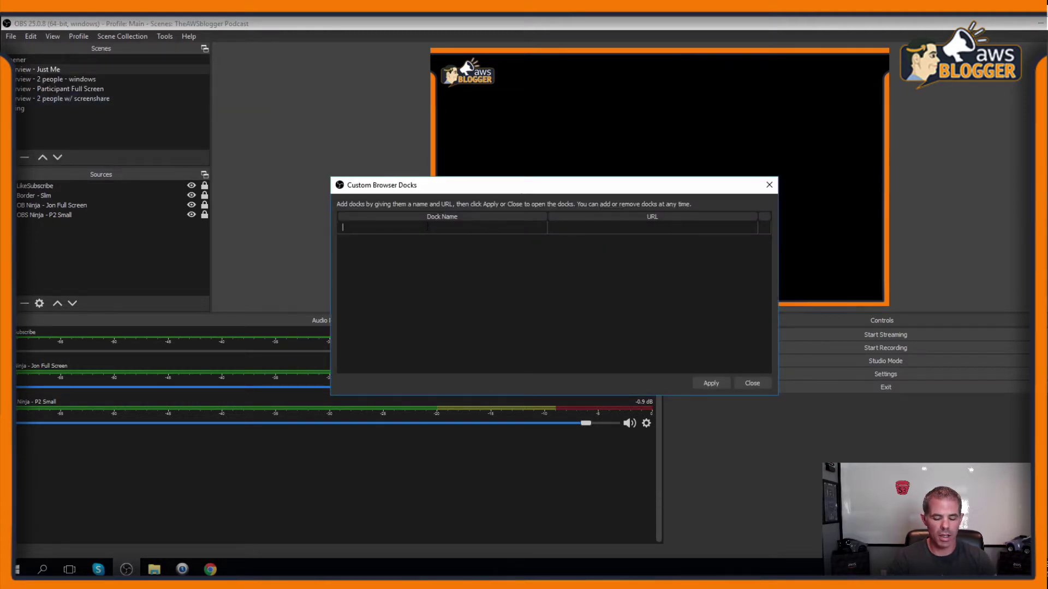
type("OBS N")
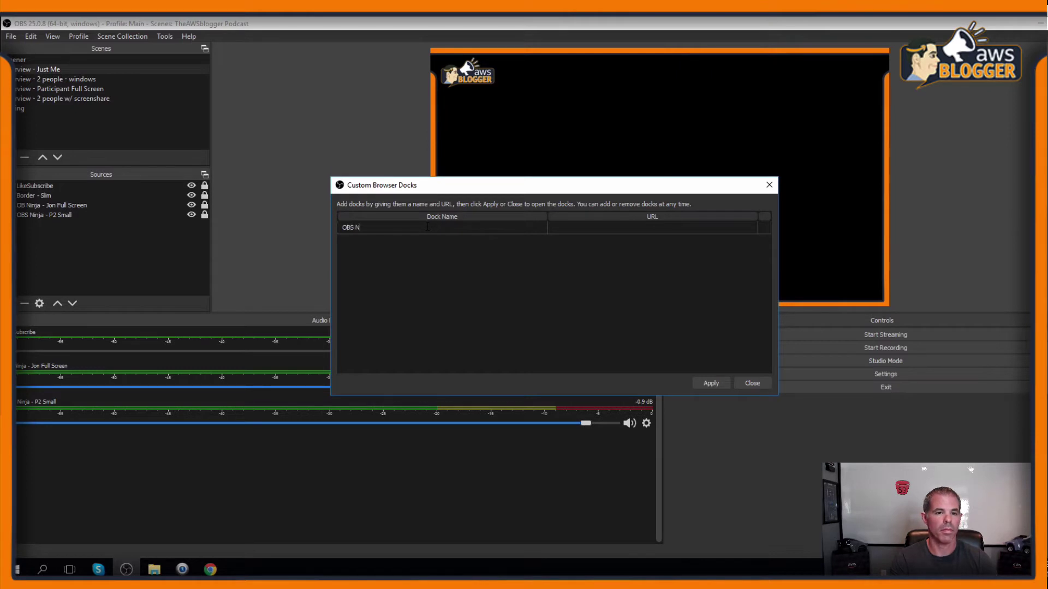
type("inja")
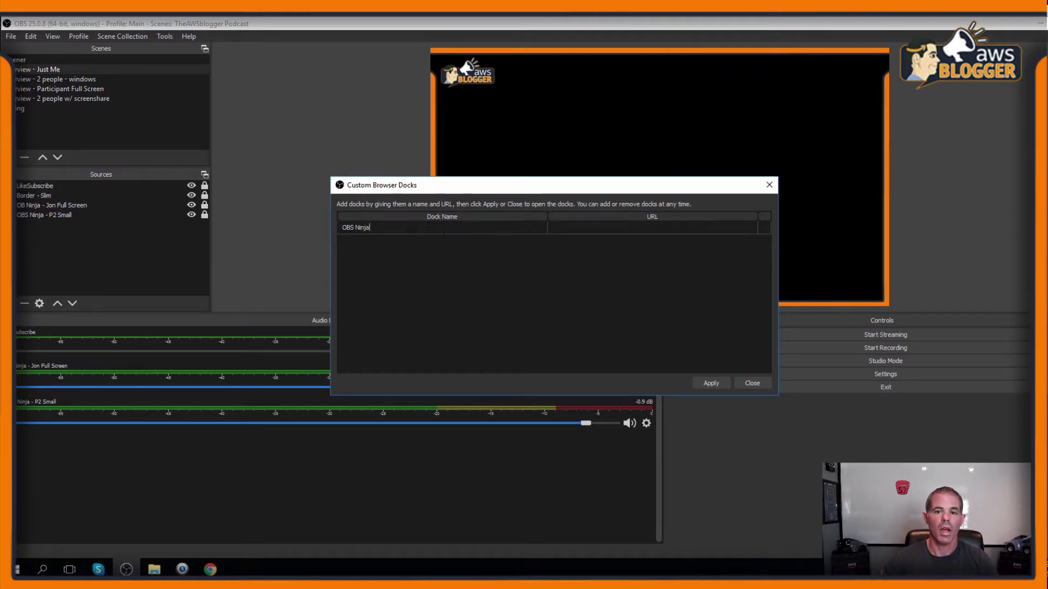
left_click(631, 225)
type("https://obs.ninja/dock")
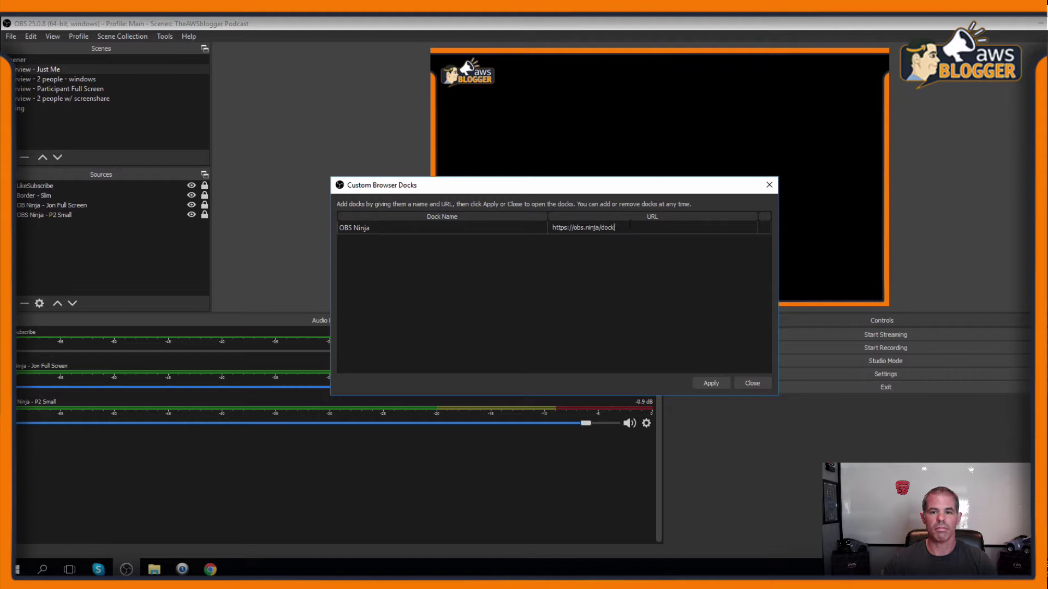
left_click(710, 383)
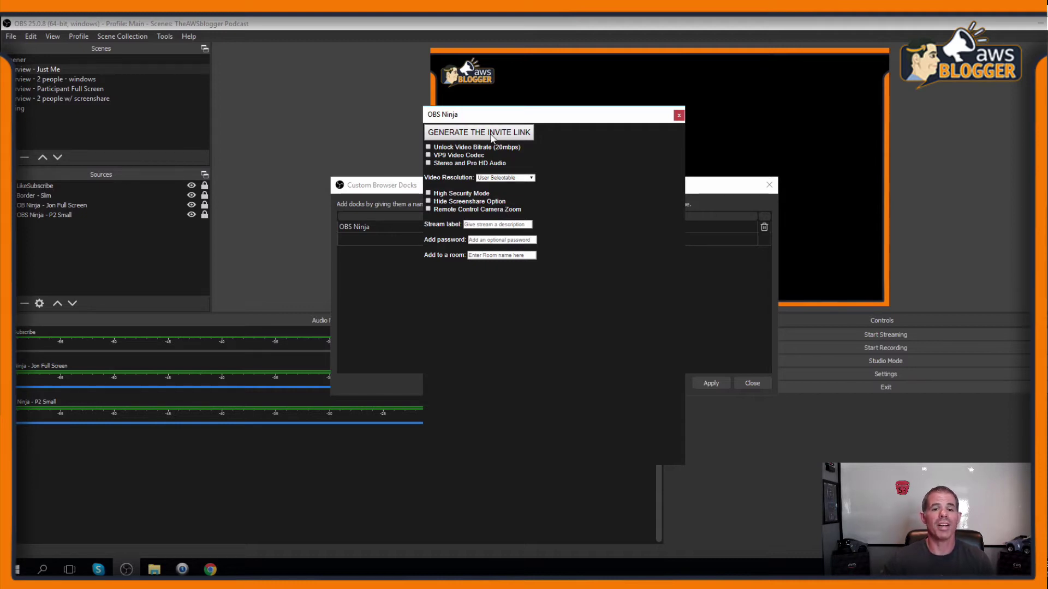
- Generate the guest invite and OBS browser source links, and copy the browser source link
left_click(492, 135)
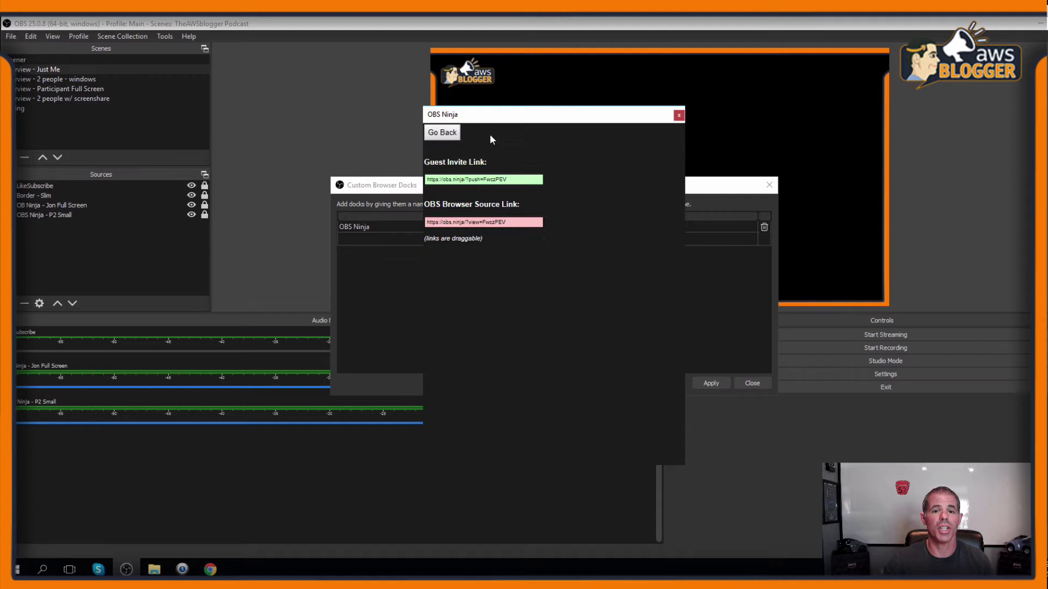
left_click(490, 182)
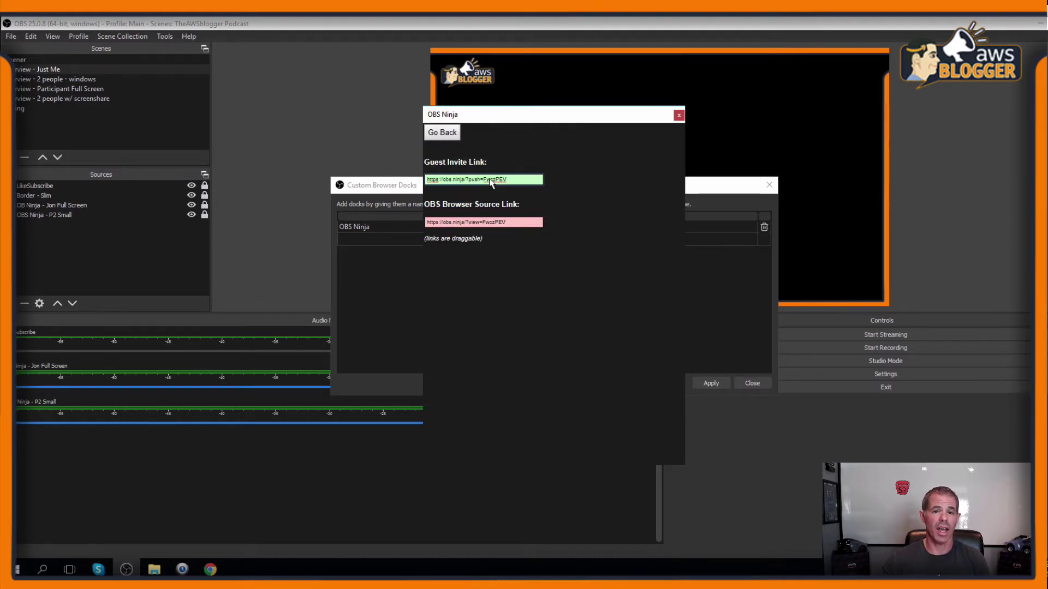
left_click(488, 224)
key("ctrl+c")
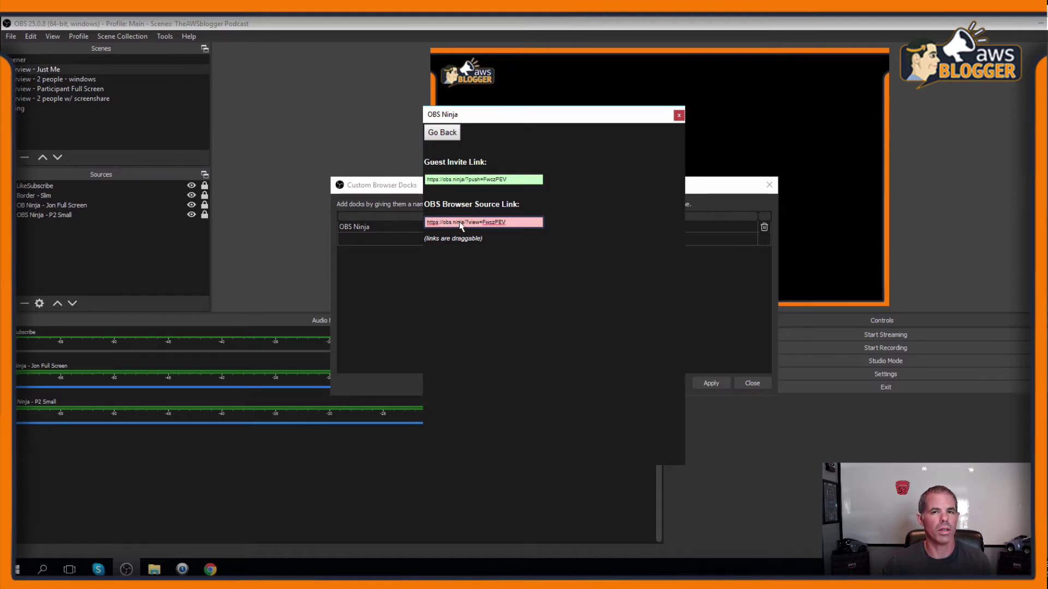
- Paste the browser source link into the Ninja Full Screen source's URL, then copy the guest invite link
double_click(37, 208)
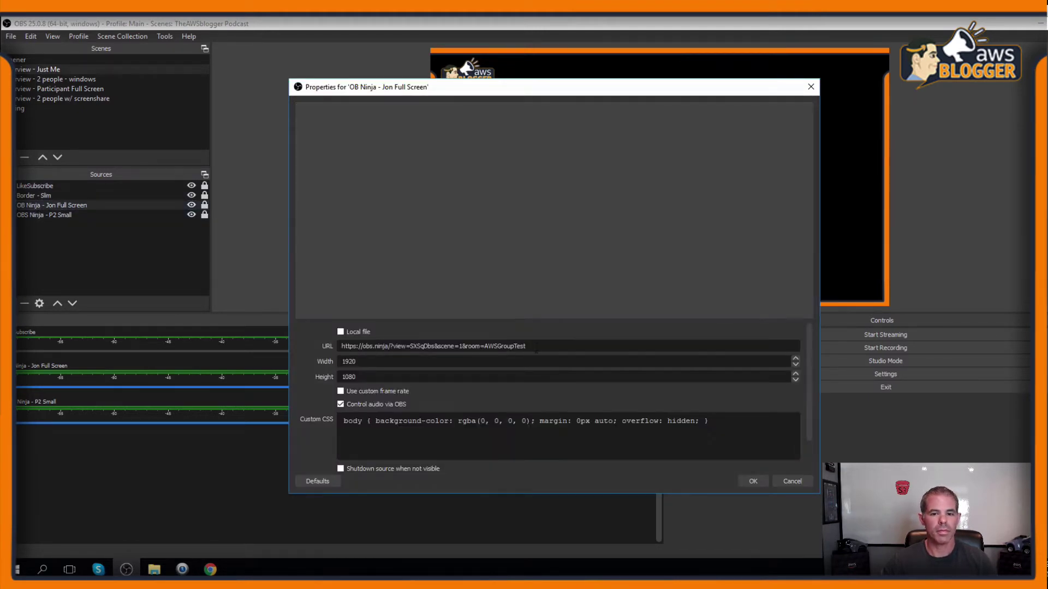
left_click_drag(528, 346, 304, 340)
key("ctrl+v")
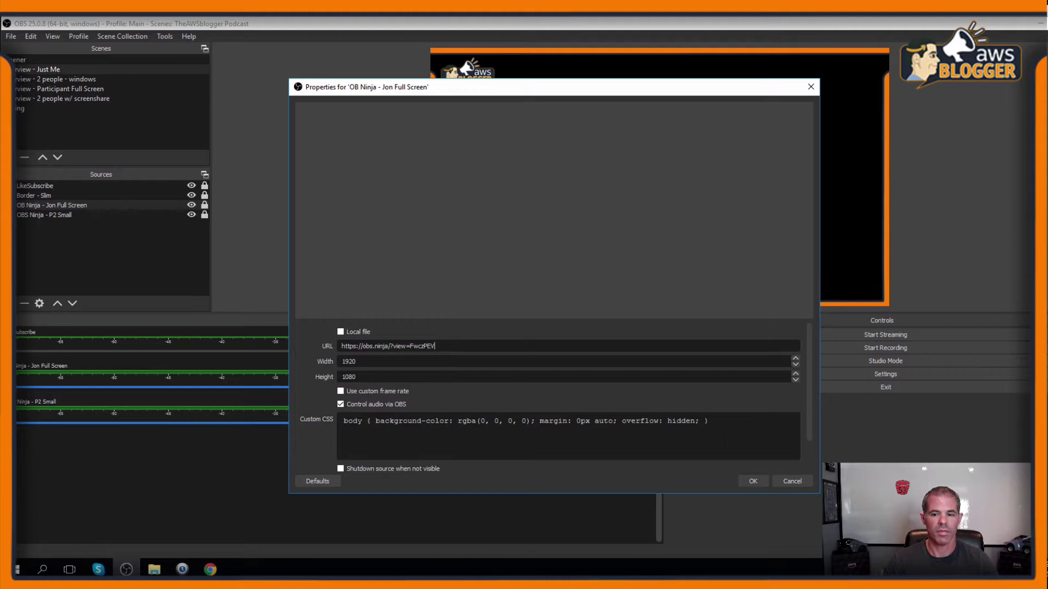
left_click(753, 482)
left_click(487, 181)
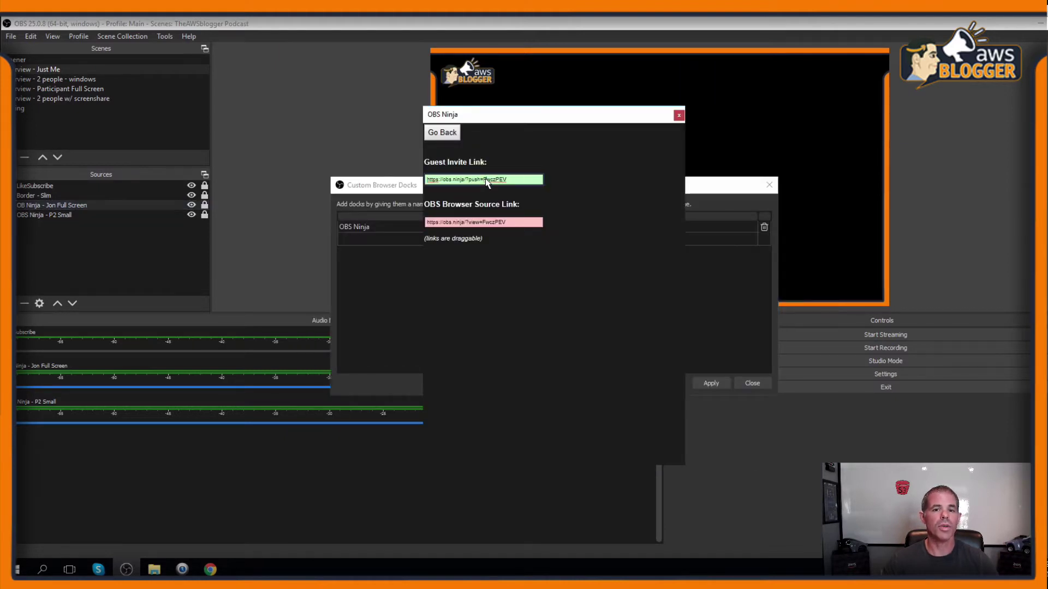
left_click(615, 535)
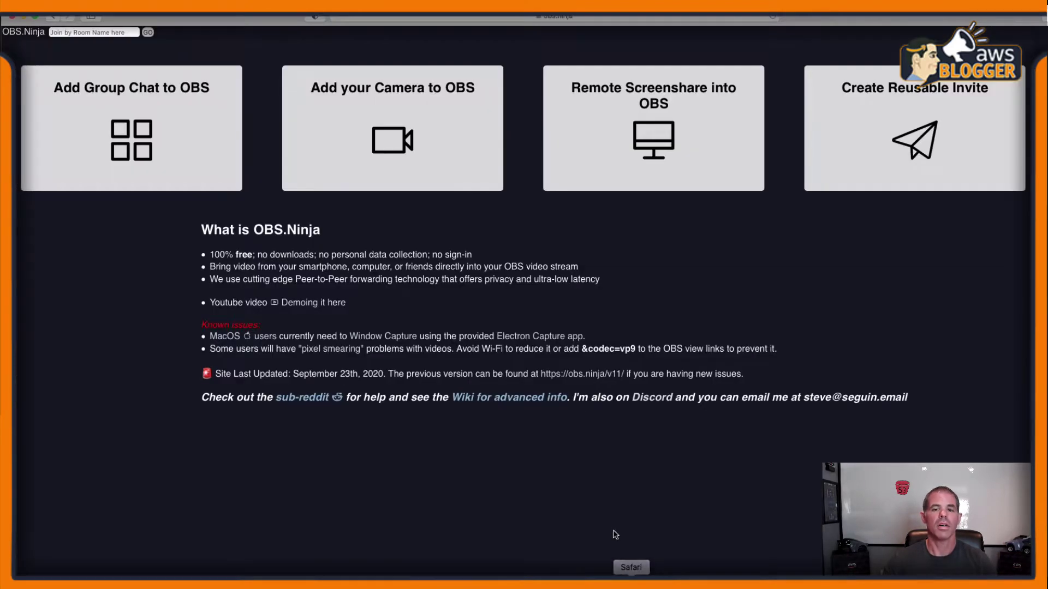
- Load the guest invite link in Safari, choosing to share the camera and allowing access
left_click(537, 18)
left_click(686, 108)
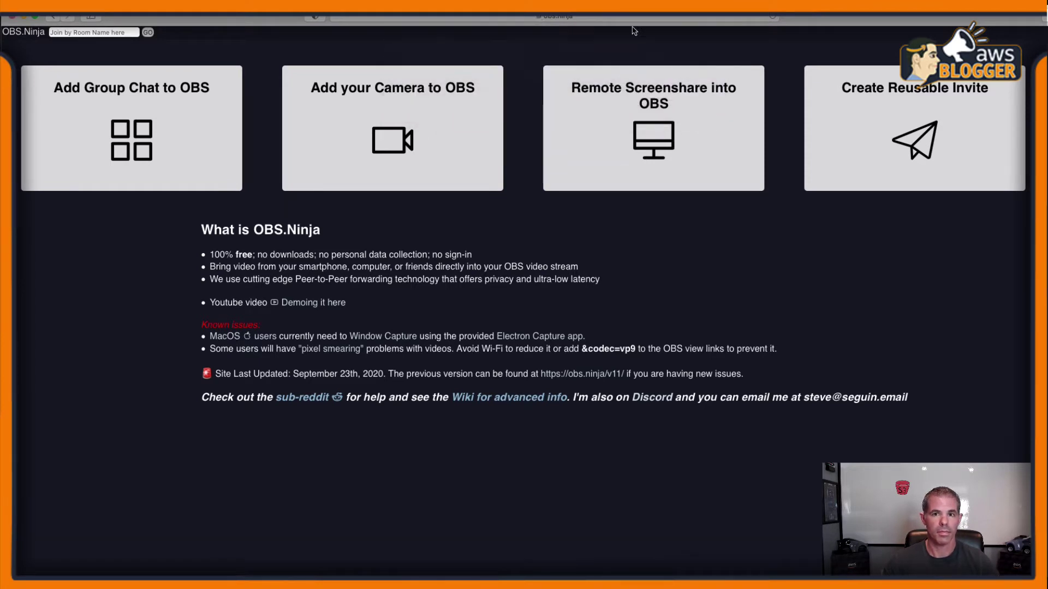
left_click(628, 18)
key("Return")
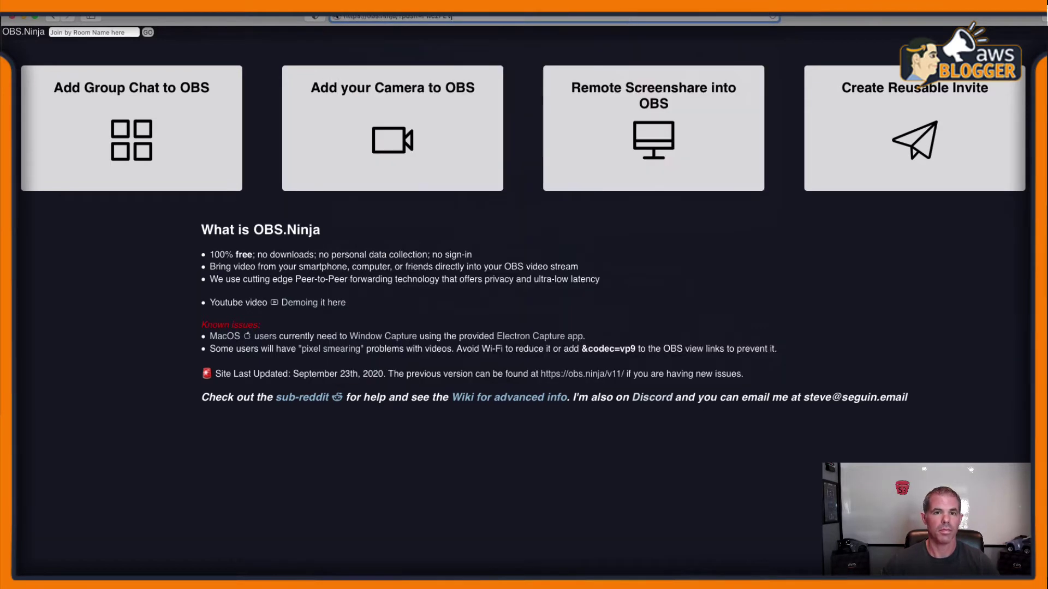
left_click(478, 122)
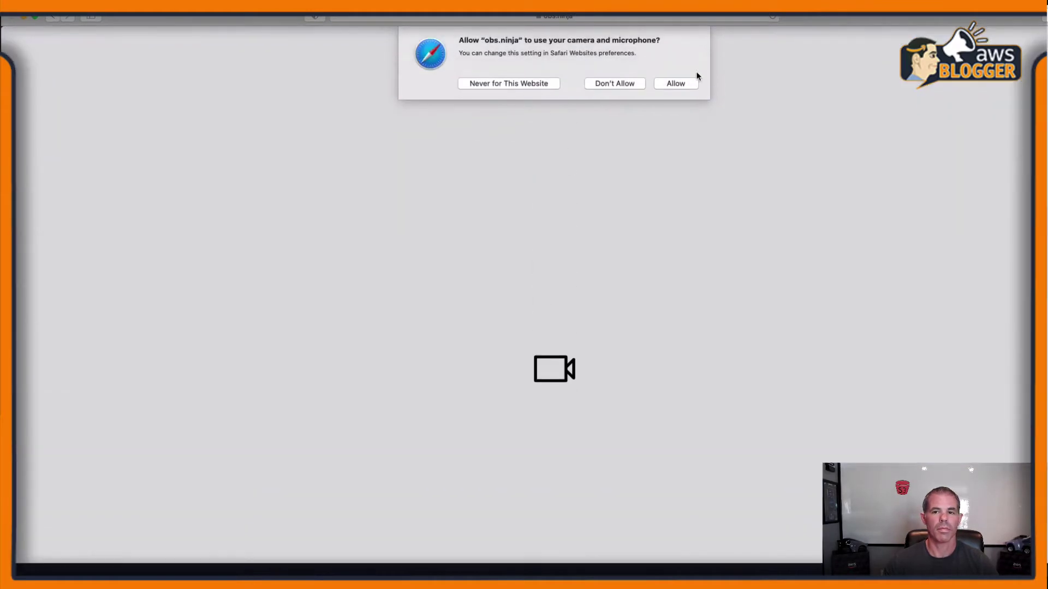
left_click(686, 75)
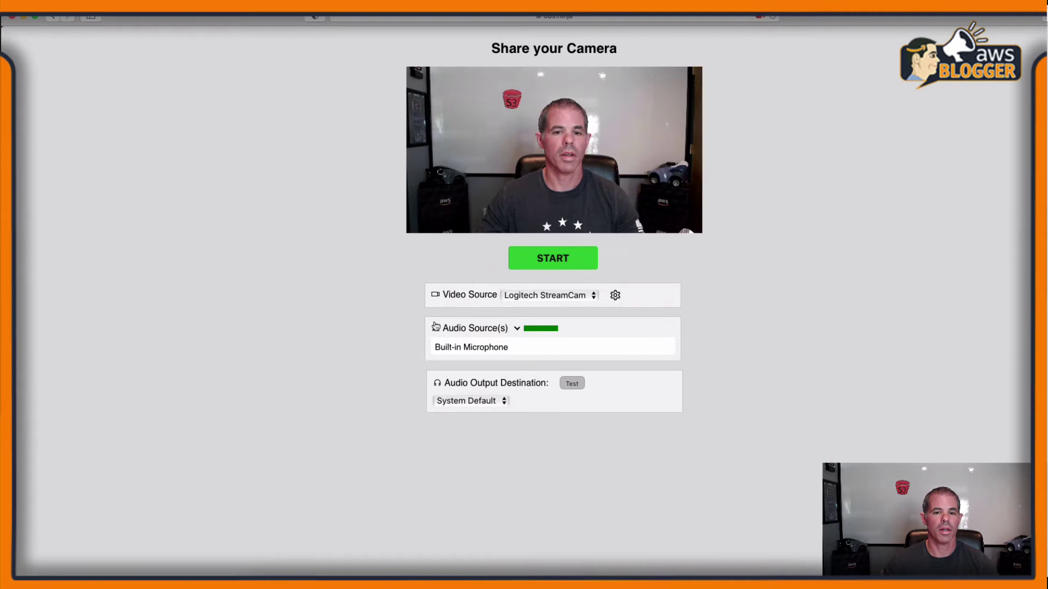
- Set the audio source to No Audio, start broadcasting, and close the Custom Browser Docks dialog
left_click(516, 328)
left_click(438, 347)
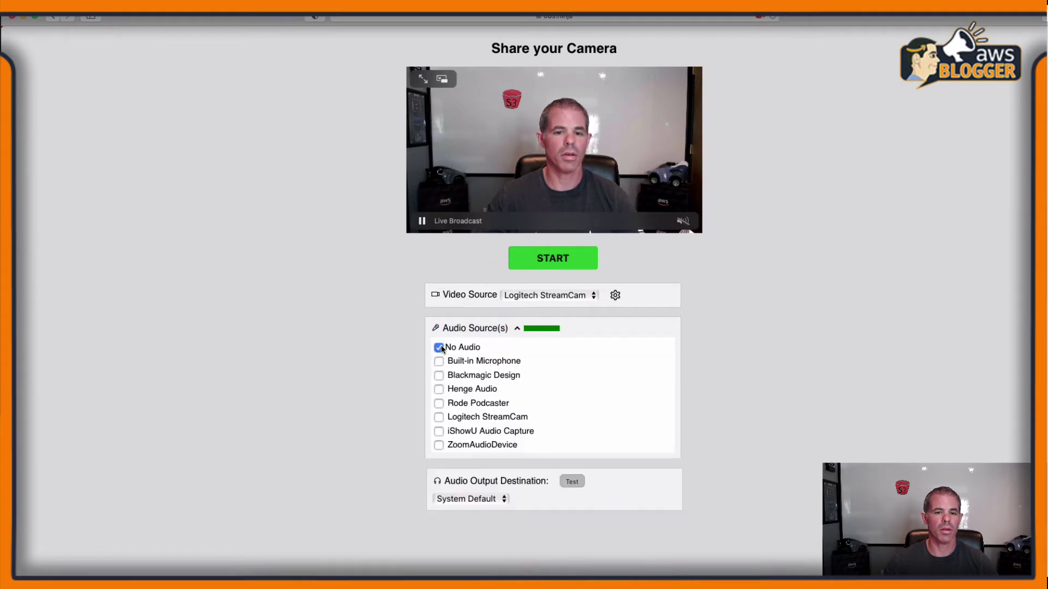
left_click(570, 259)
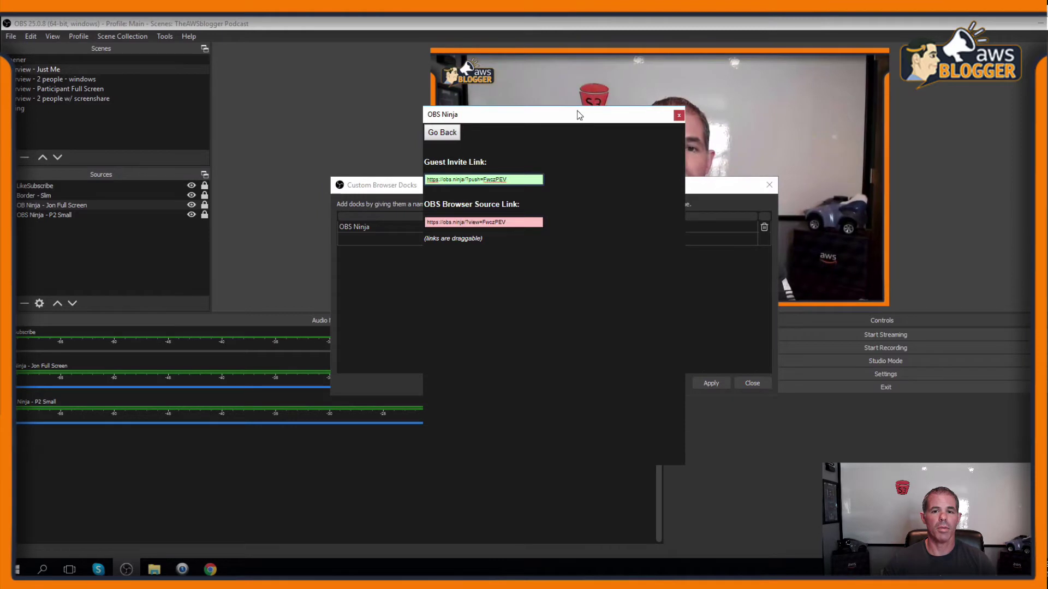
left_click_drag(578, 114, 265, 119)
left_click(752, 383)
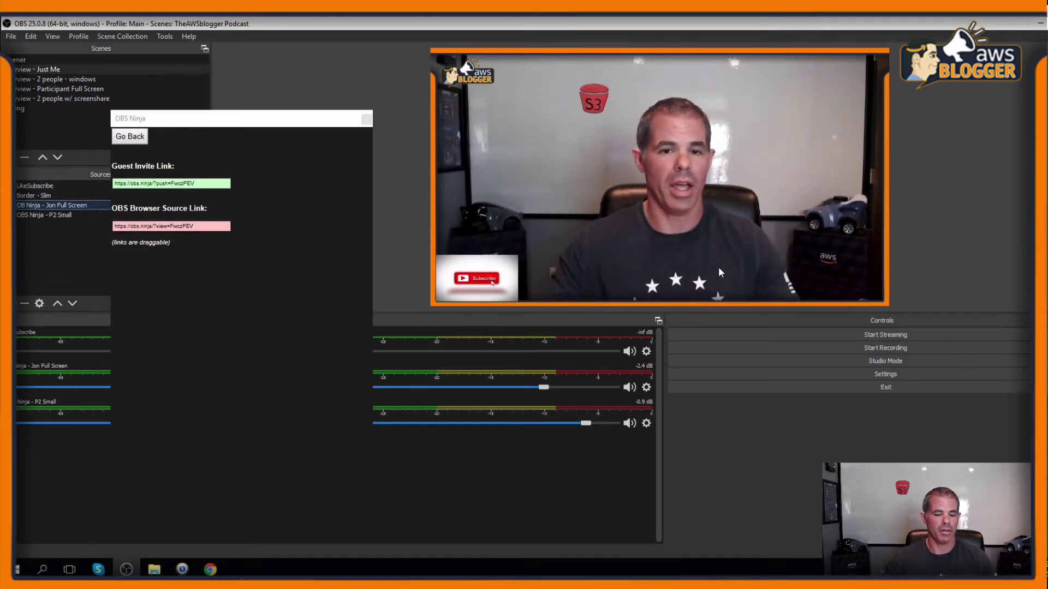
- Send the OBS Ninja dock back to its invite-link form and close the guest's Safari tab, leaving the page
left_click(129, 137)
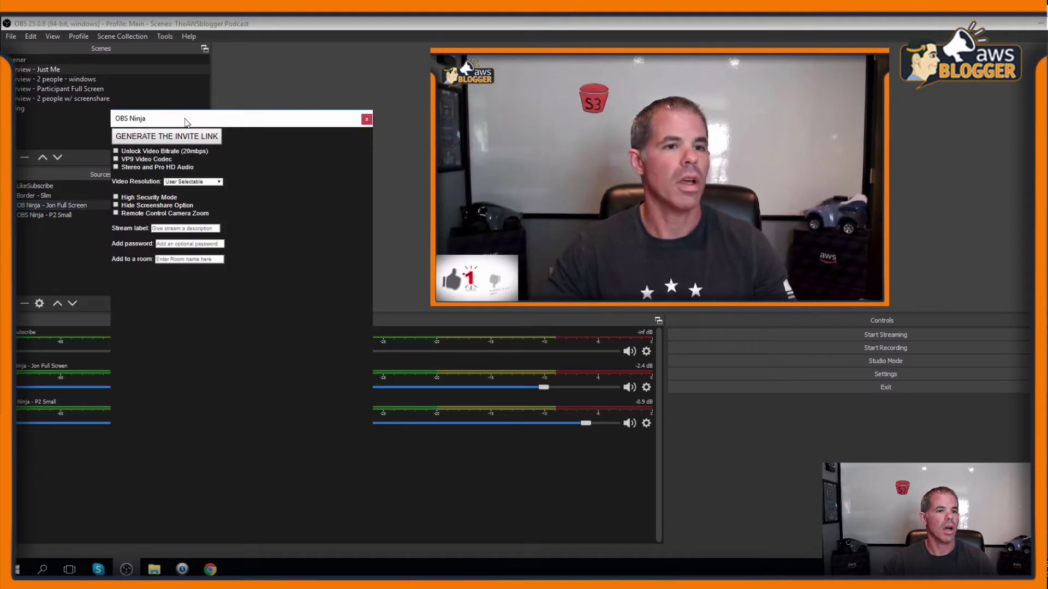
left_click_drag(189, 124, 304, 98)
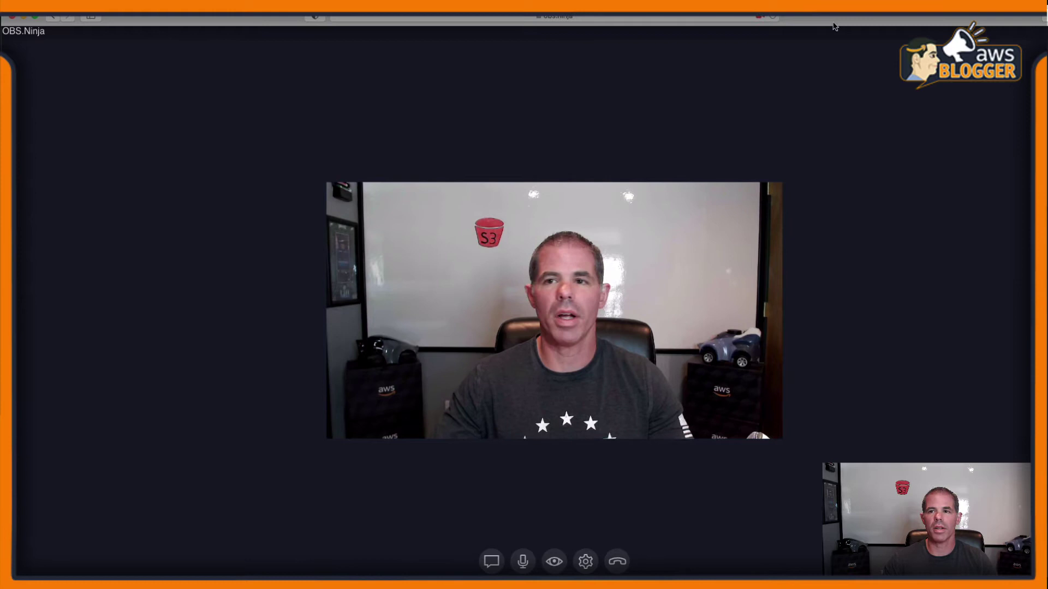
key("super+w")
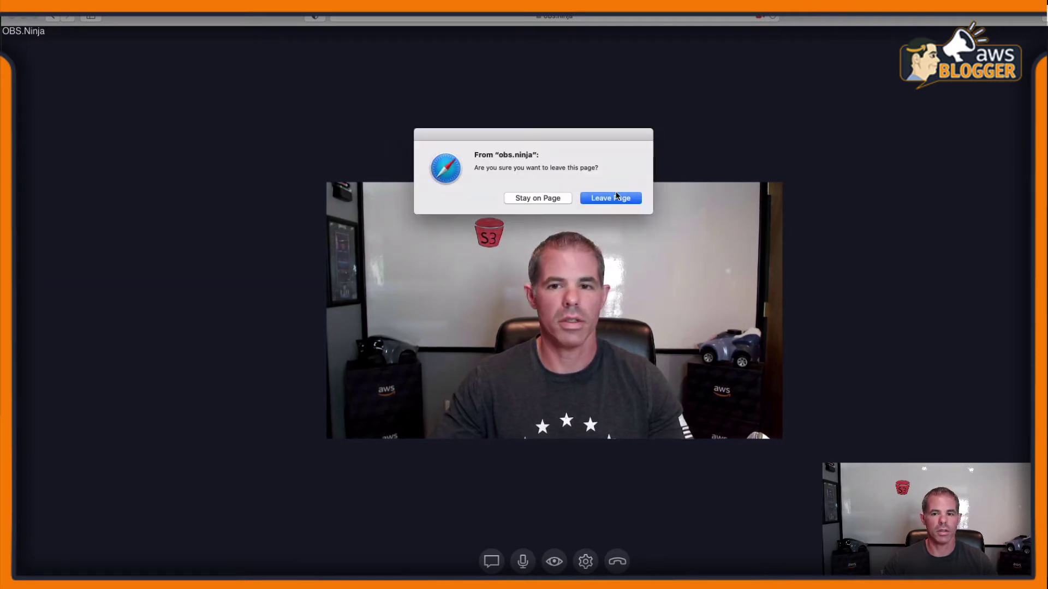
left_click(617, 197)
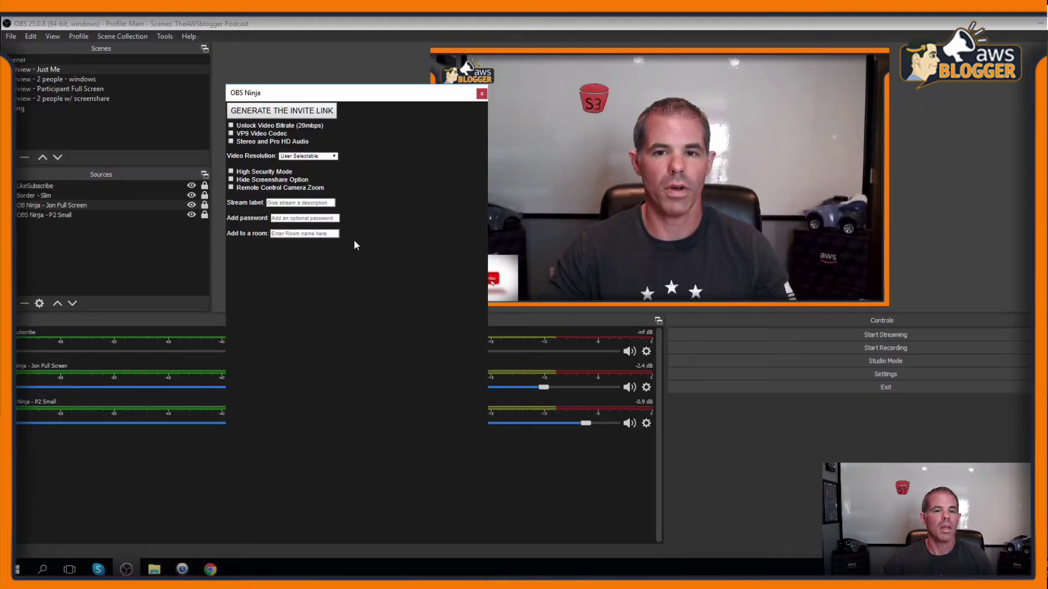
- Enter room AWSOBSDock, keep guests able to see and hear the group chat, and generate the links
left_click_drag(351, 98, 588, 95)
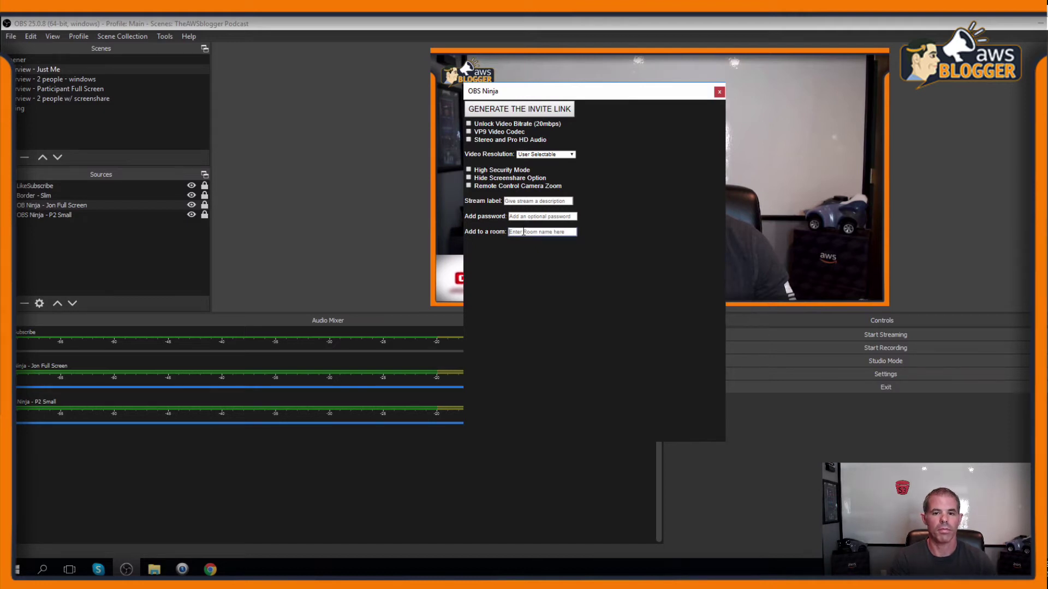
left_click(523, 232)
type("AWSB")
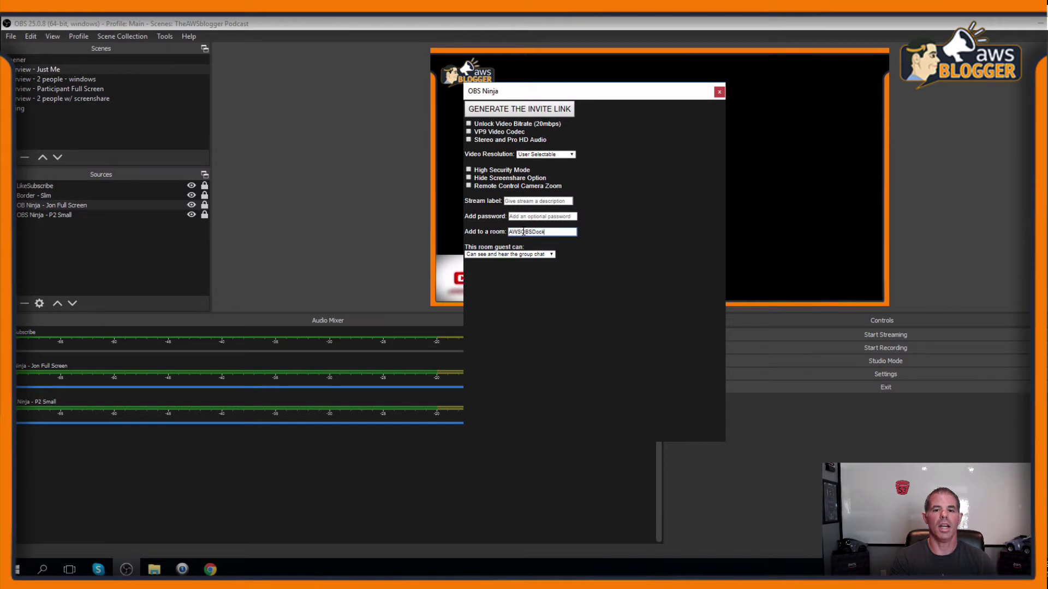
left_click(544, 254)
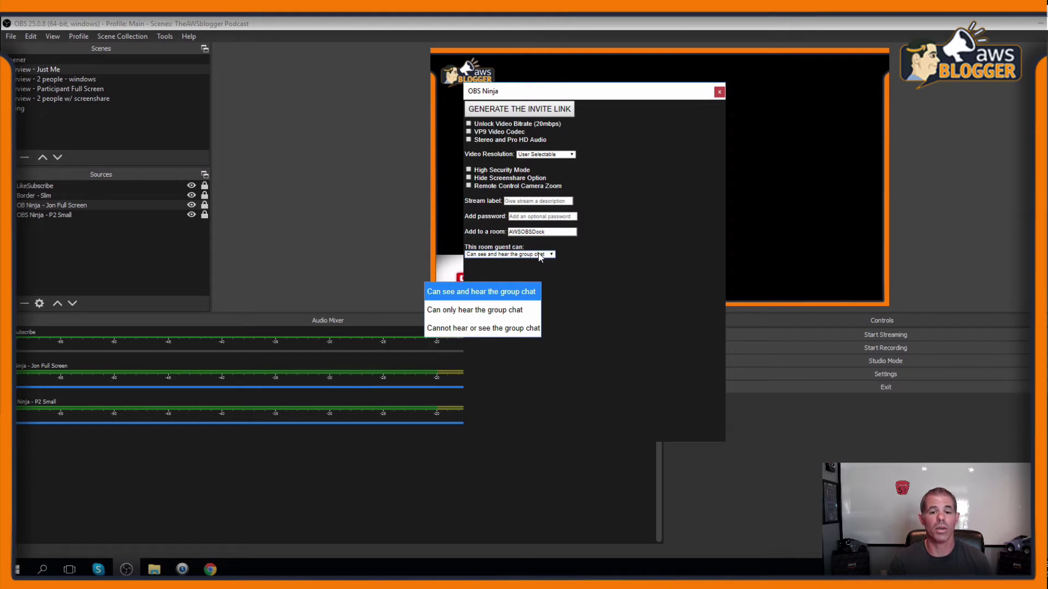
left_click(516, 290)
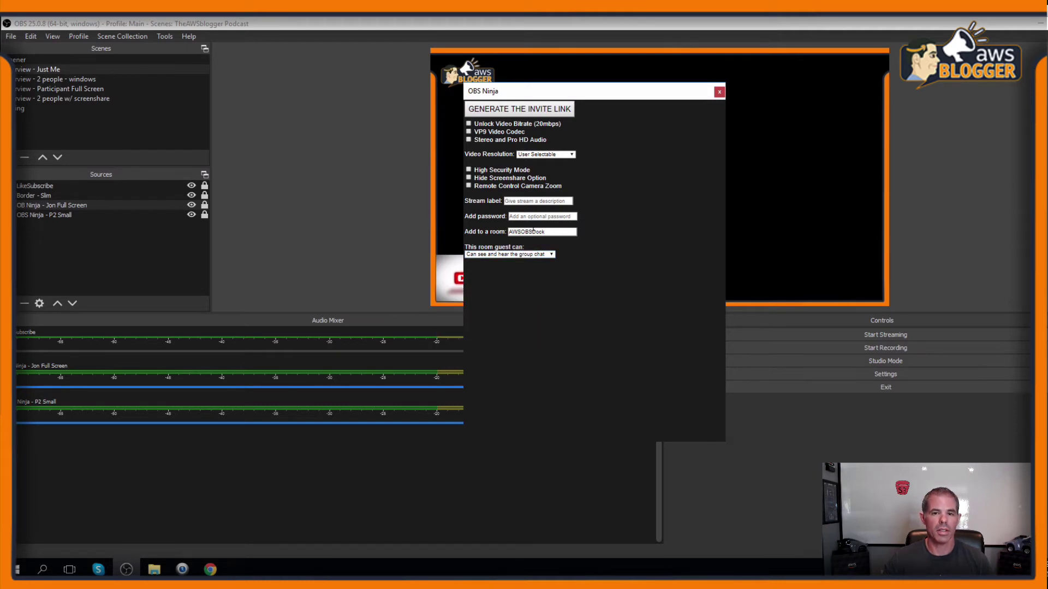
left_click(510, 108)
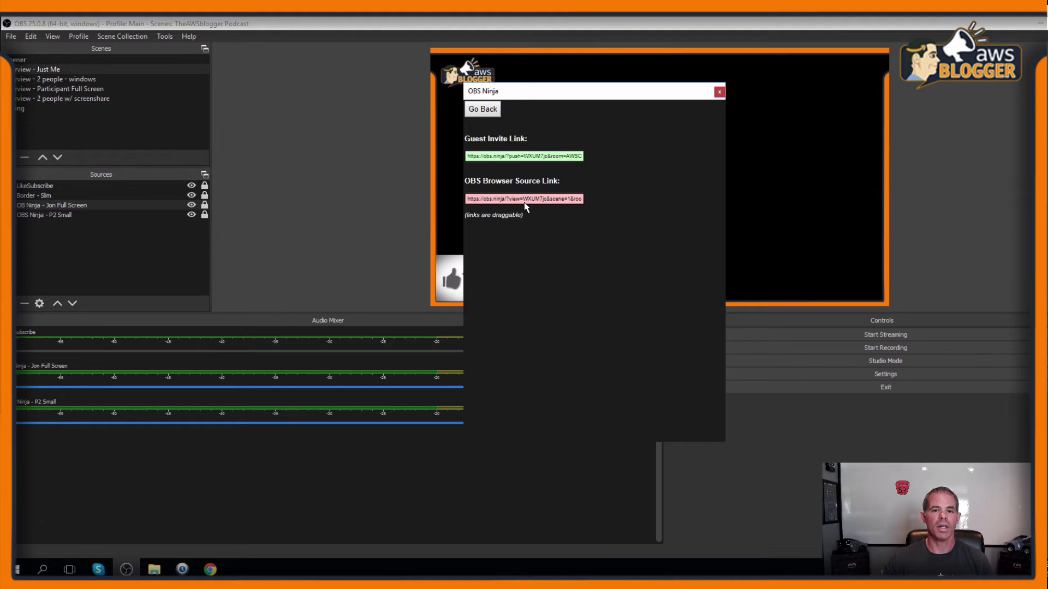
- Copy the new OBS browser source link into the Full Screen source's URL field and confirm
left_click(526, 200)
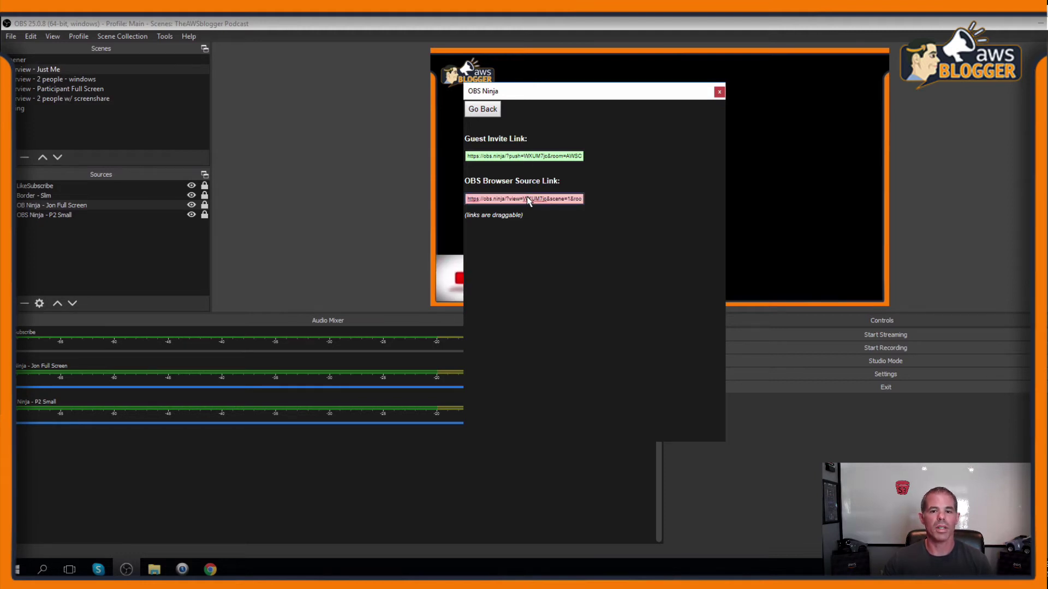
double_click(78, 207)
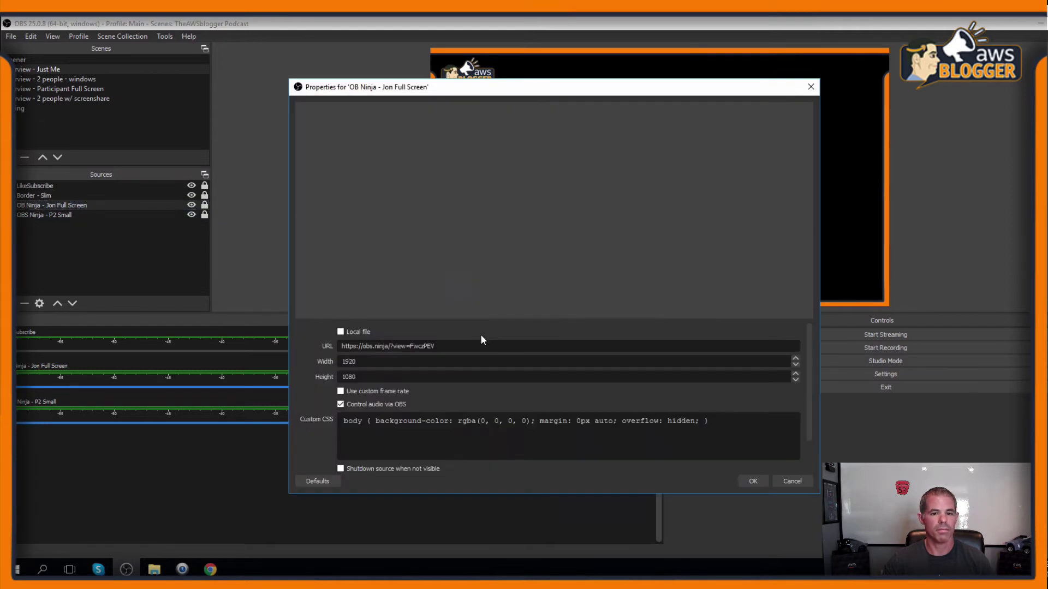
triple_click(464, 347)
type("https://obs.ninja/?view=WXUM7jc&scene=1&room=AWSOBSDock")
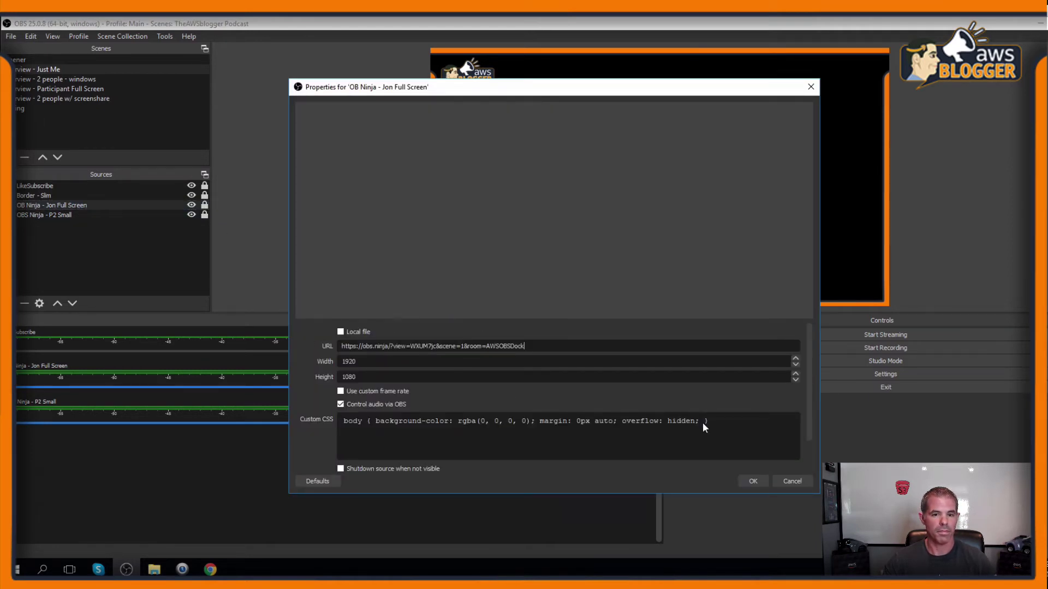
left_click(753, 482)
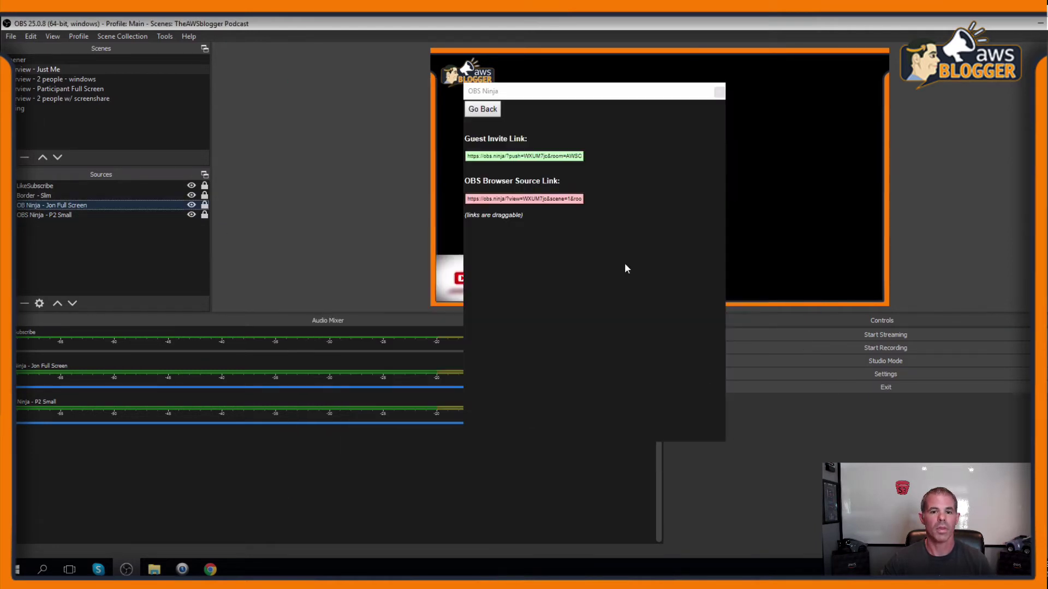
- Copy the guest invite link and go back to the invite-link form
left_click(533, 159)
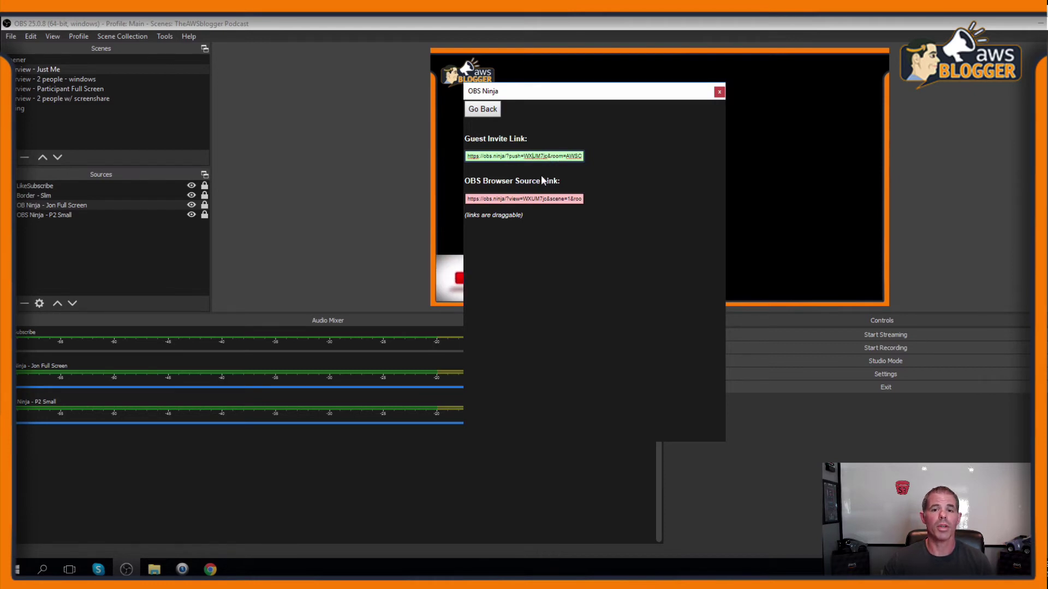
left_click(535, 157)
left_click(483, 109)
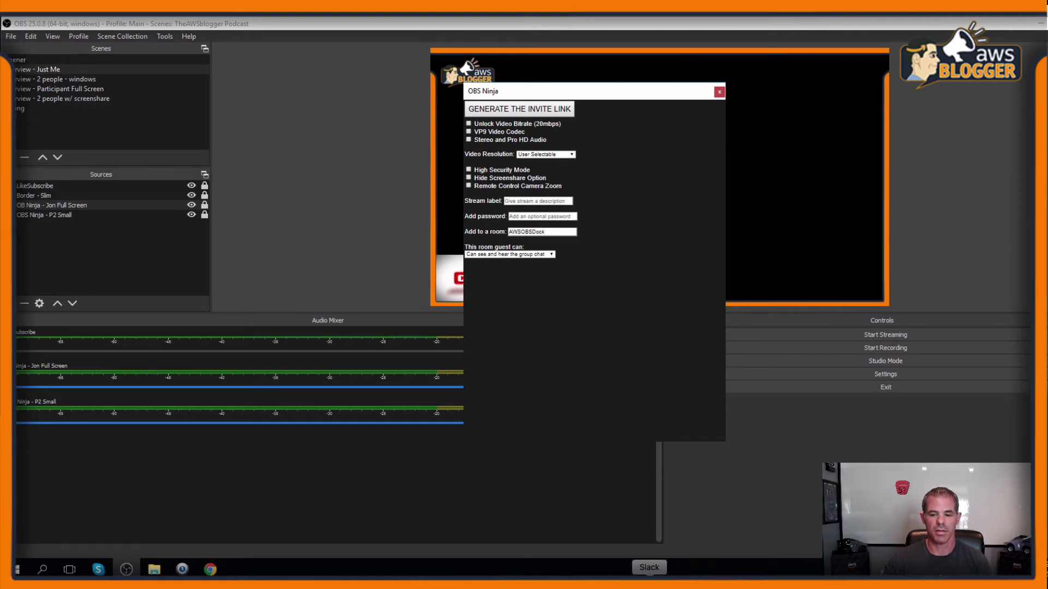
- In Safari, open OBS.Ninja, choose Add Group Chat to OBS, and enter room AWSOBSDock's control center
left_click(631, 579)
left_click(420, 208)
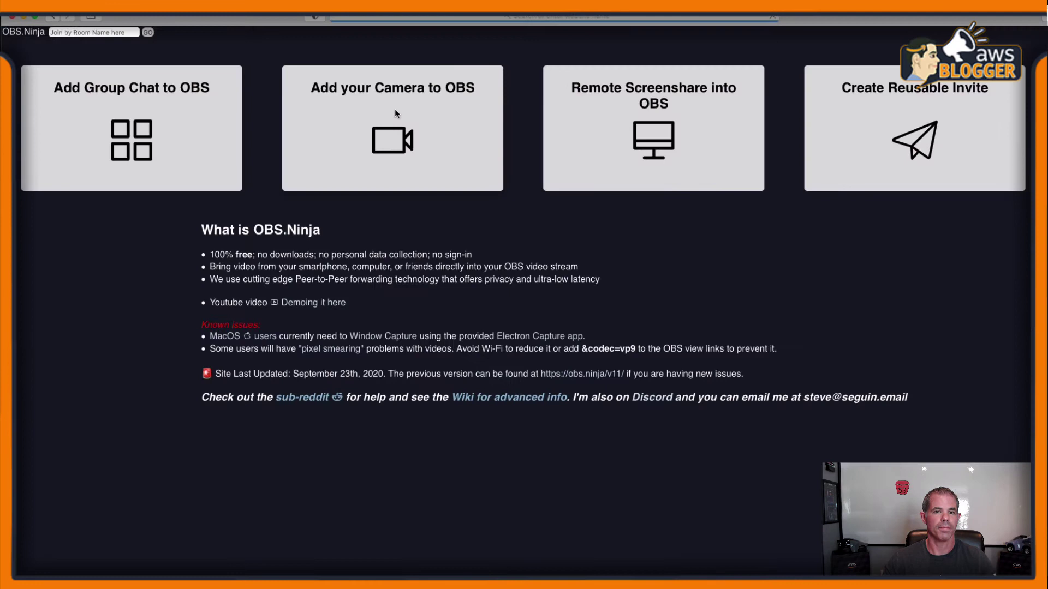
left_click(163, 132)
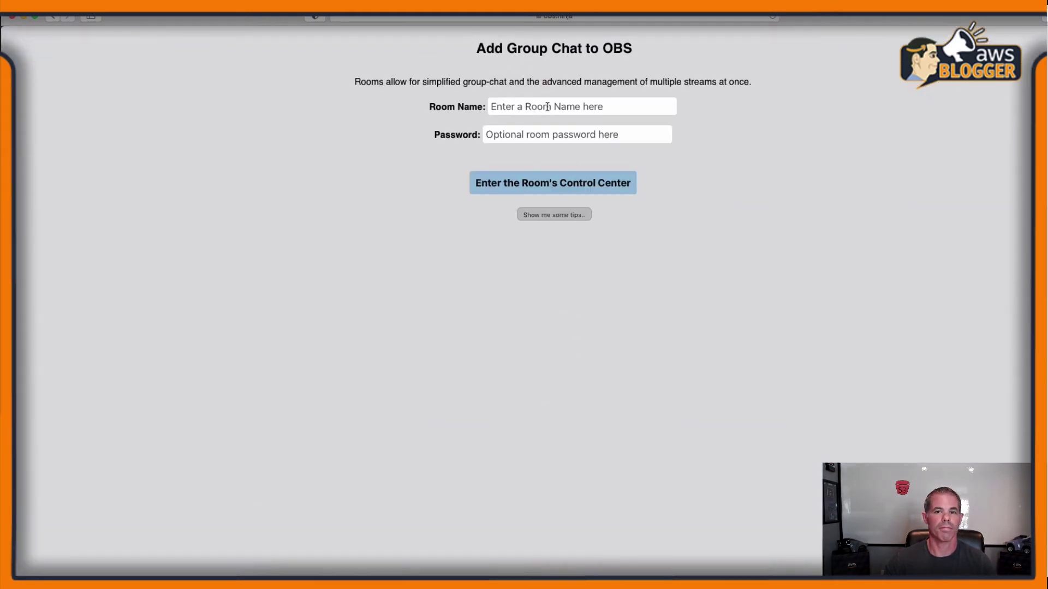
left_click(547, 106)
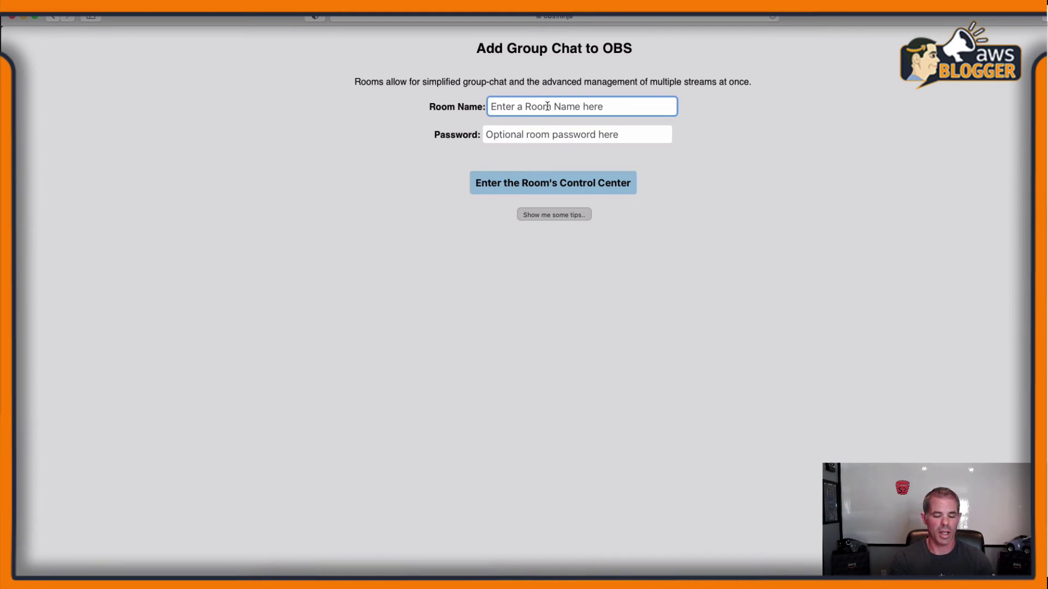
type("AWS")
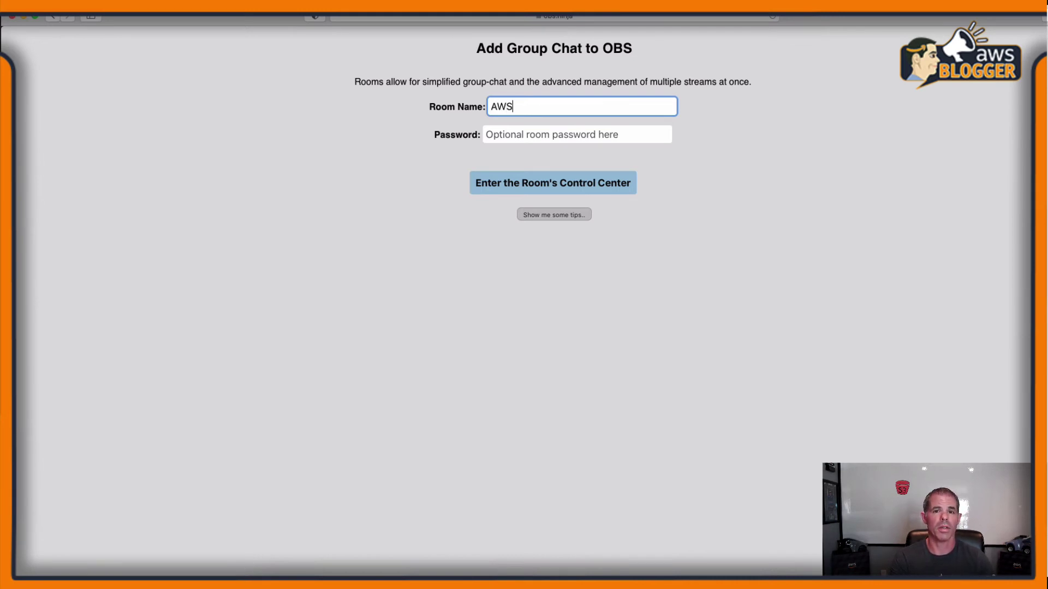
type("OBSDock")
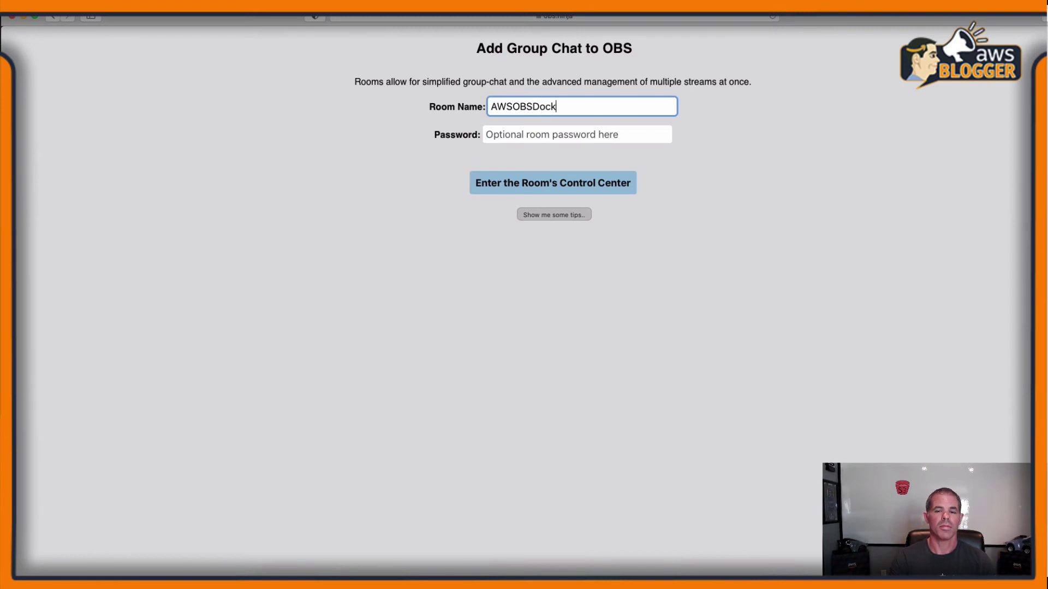
left_click(549, 182)
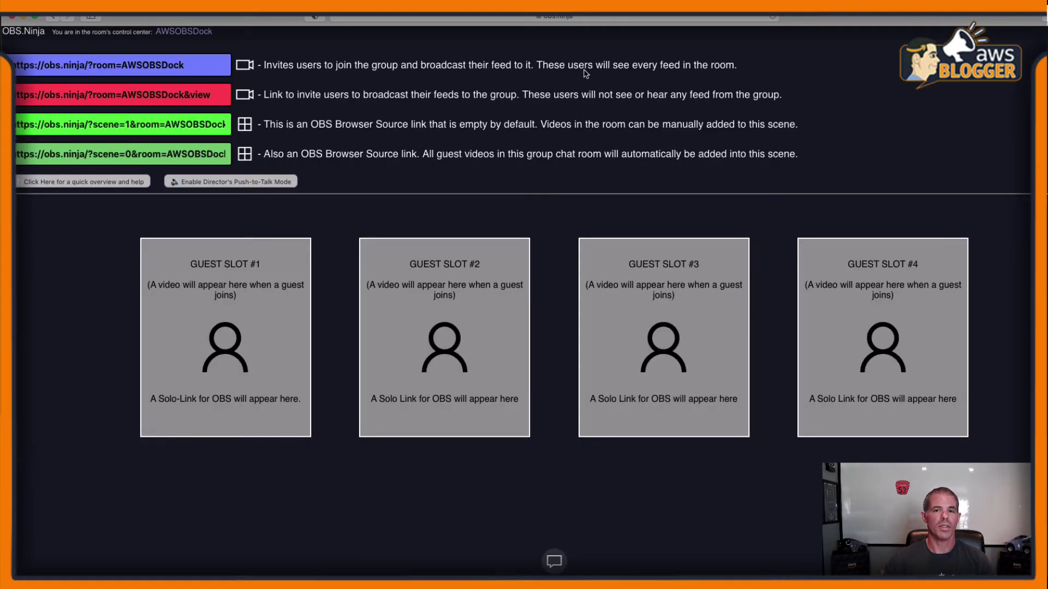
- Load the guest invite link in a new tab, join with camera, allow access, and open the audio input list
key("super+t")
type("https://obs.ninja/?push=WXGM7j&room=AWSOBSDock")
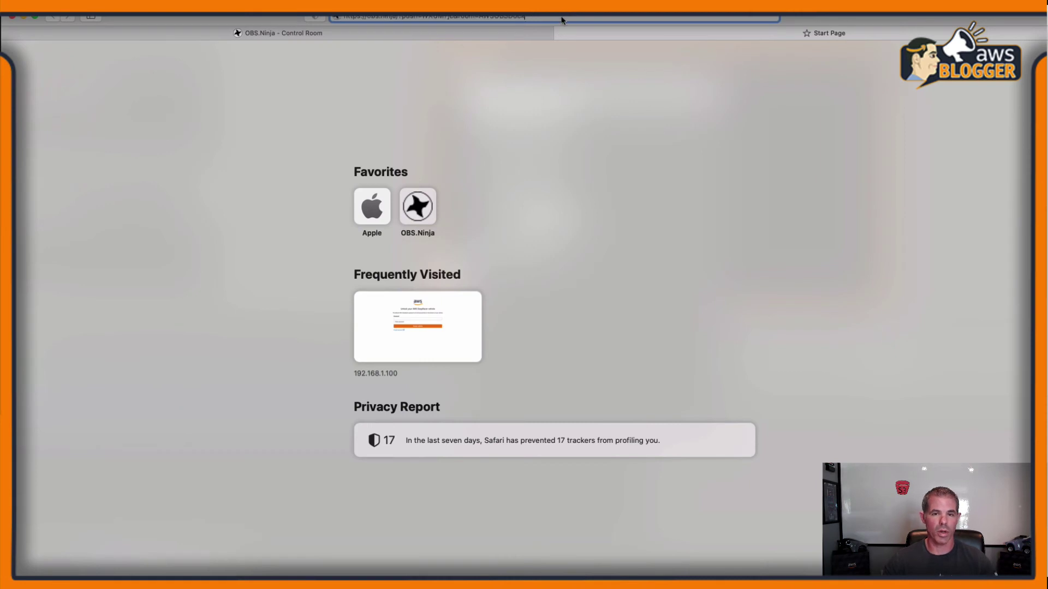
key("Return")
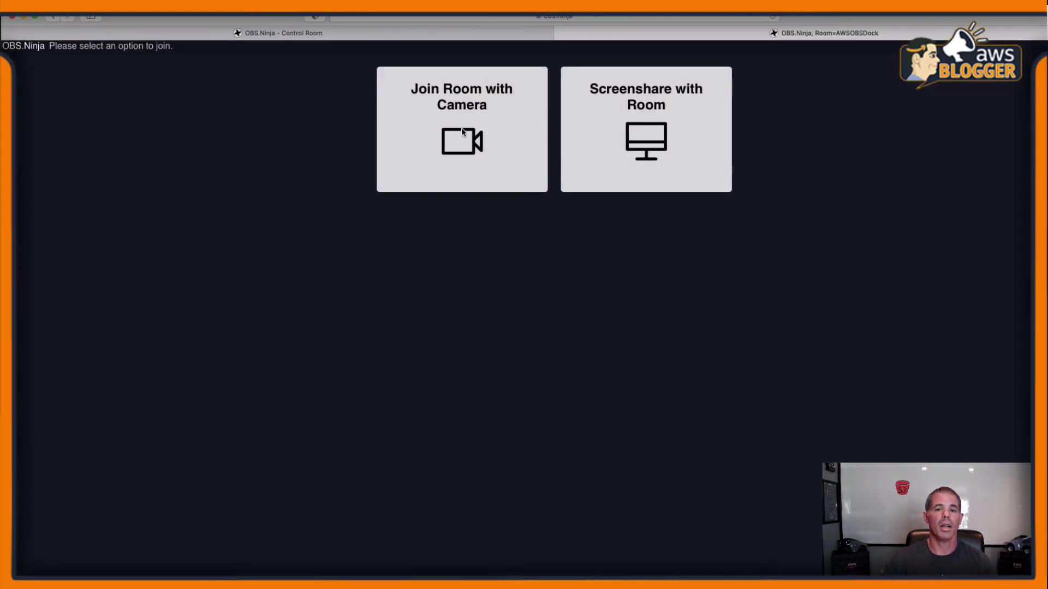
left_click(461, 133)
left_click(676, 96)
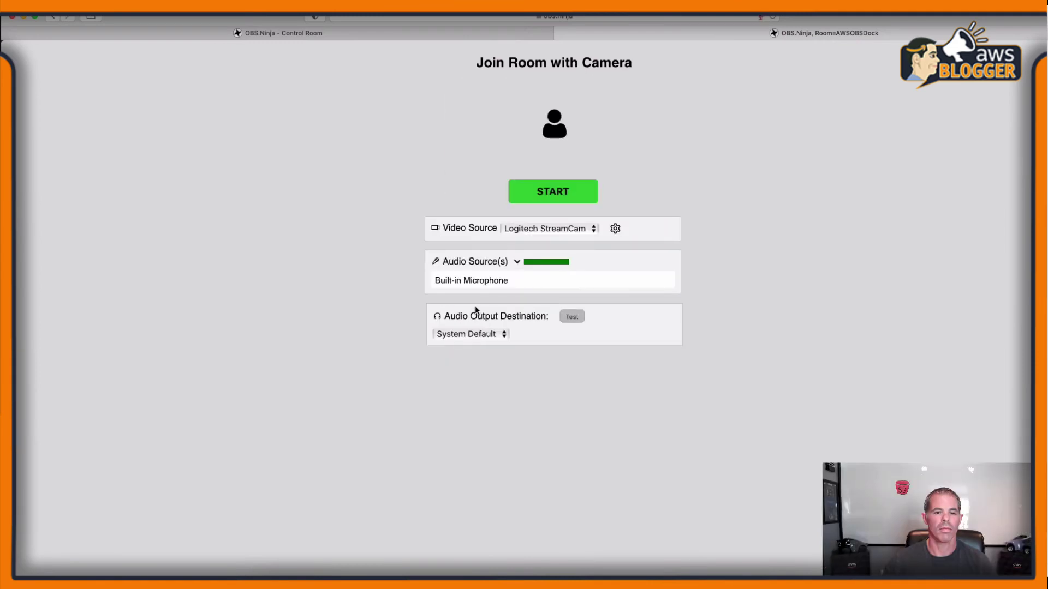
left_click(487, 339)
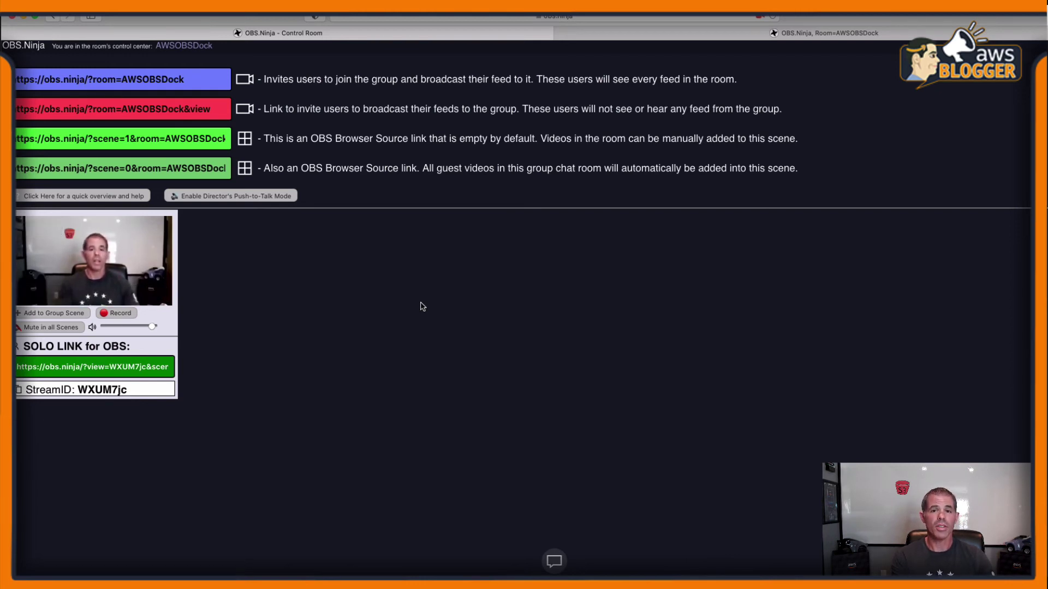
- Back in OBS Studio, dock the OBS Ninja panel next to the Scenes list
key("super+Tab")
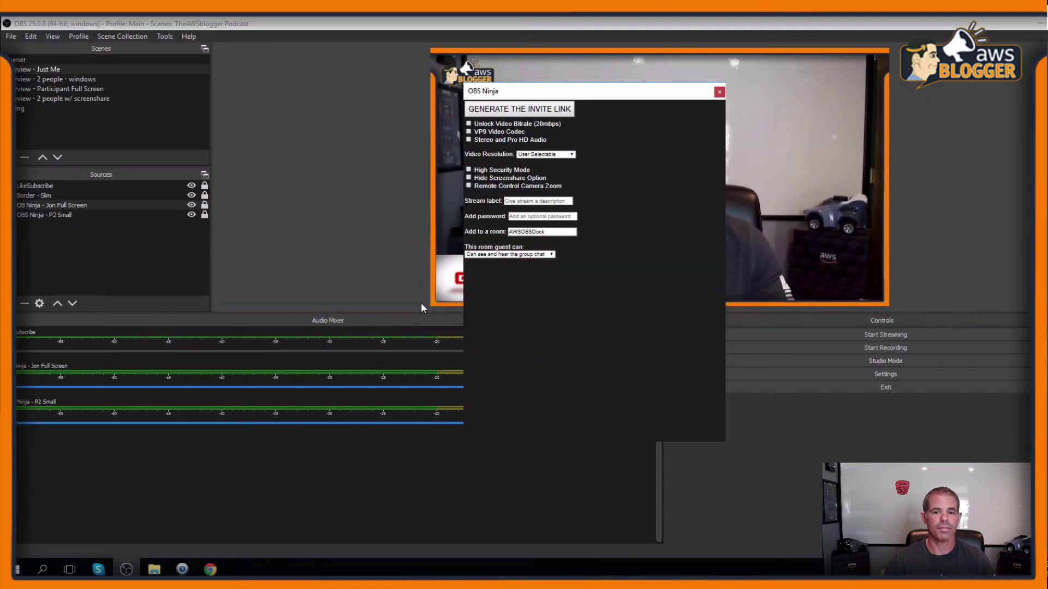
left_click_drag(491, 91, 205, 110)
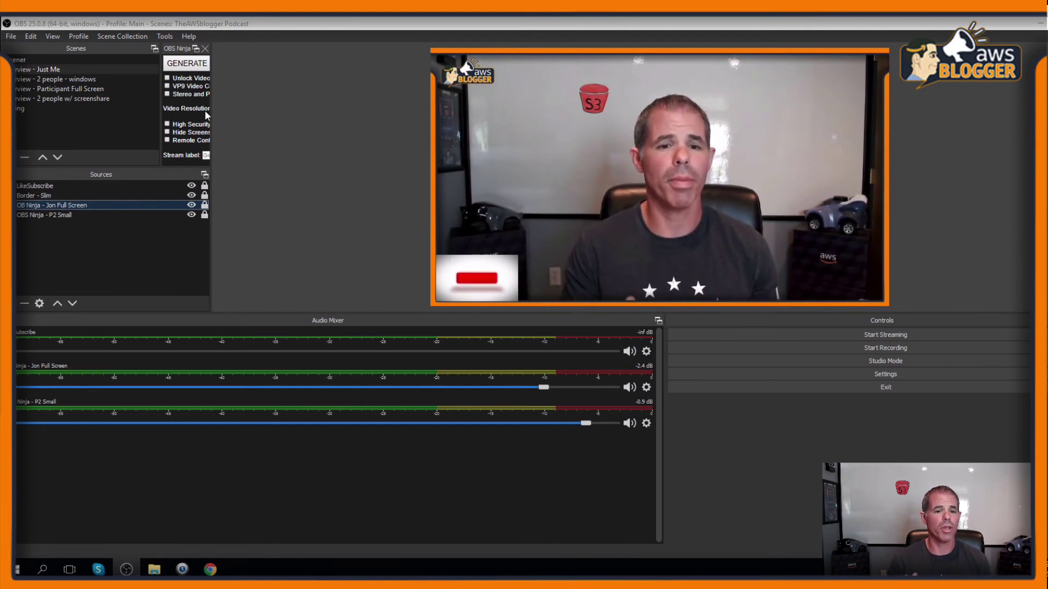
- Undock and float the OBS Ninja panel, then tab it together with the Sources panel
left_click_drag(178, 49, 48, 428)
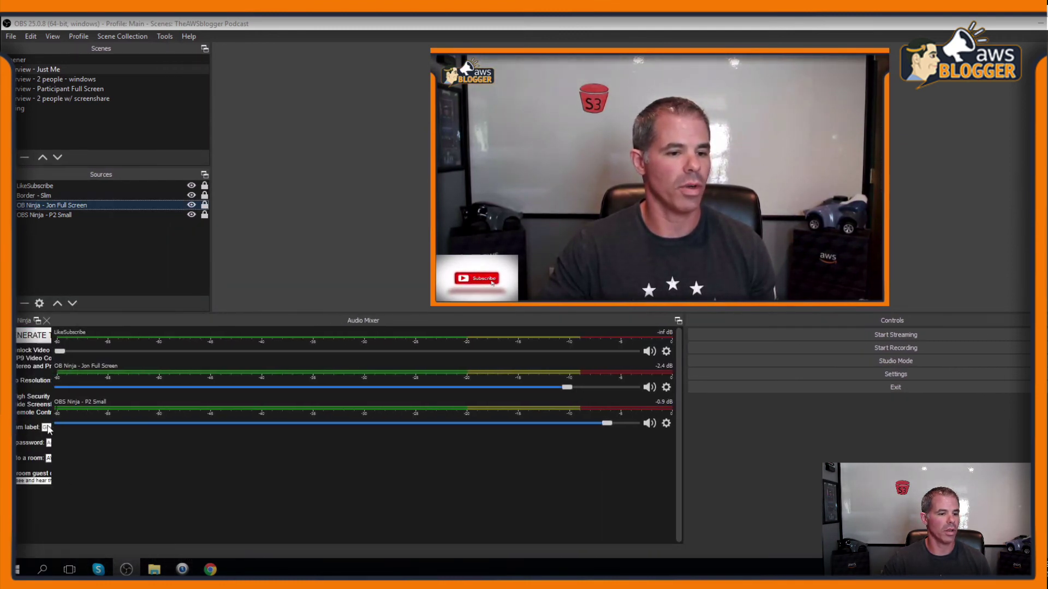
left_click(35, 320)
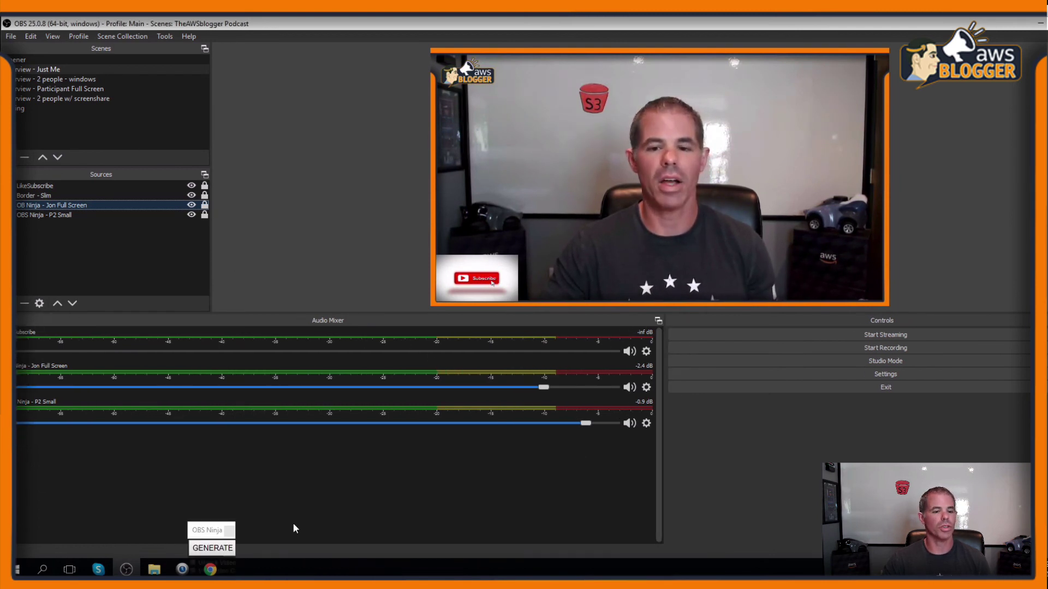
left_click_drag(201, 533, 198, 322)
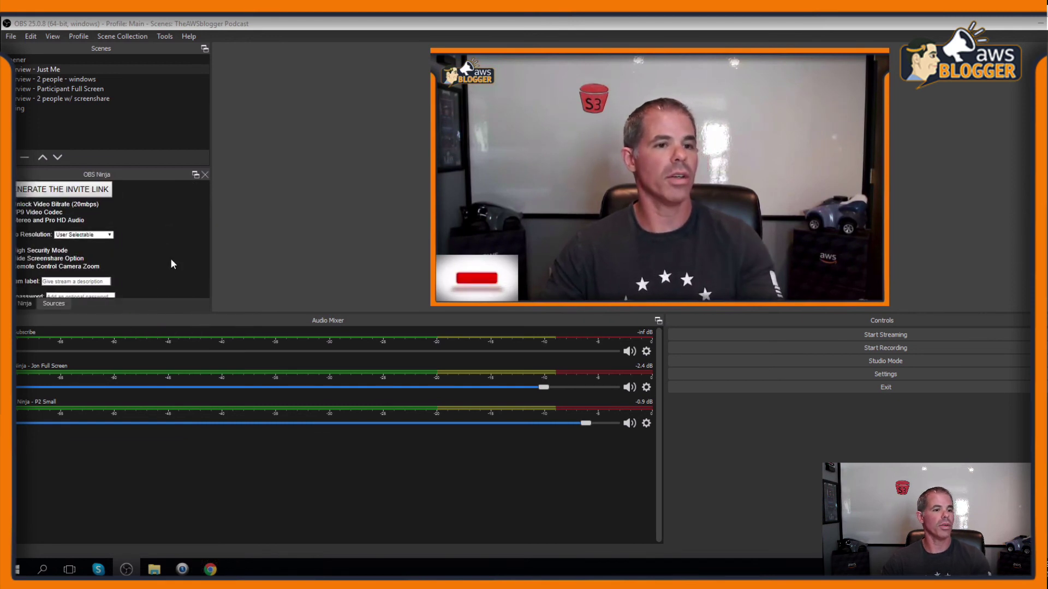